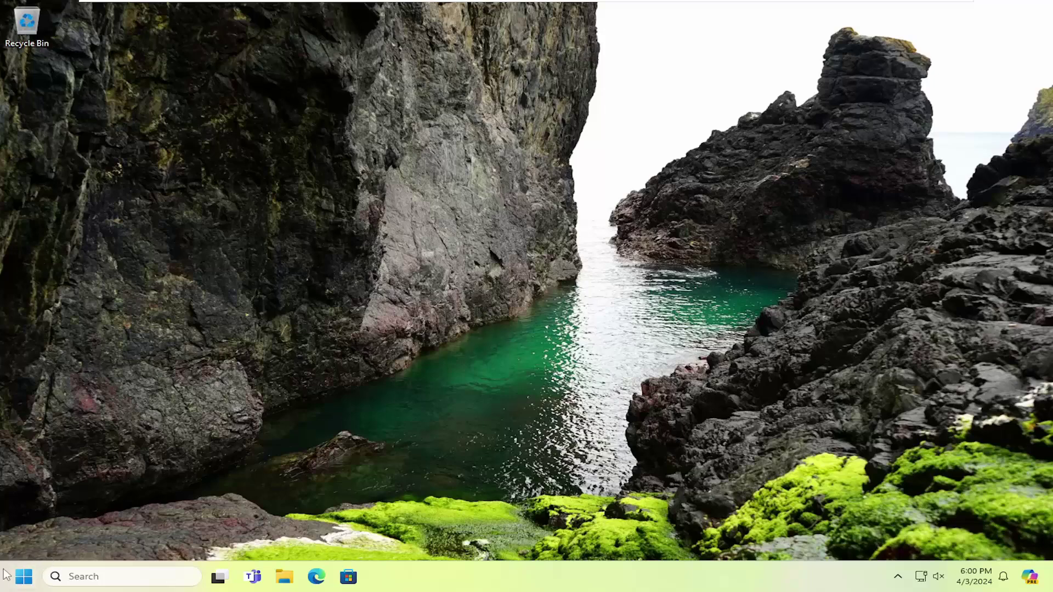
Step: Search 'services', open the Services console and scroll down to File History Service
{"action": "left_click", "coordinate": [22, 578]}
{"action": "type", "text": "se"}
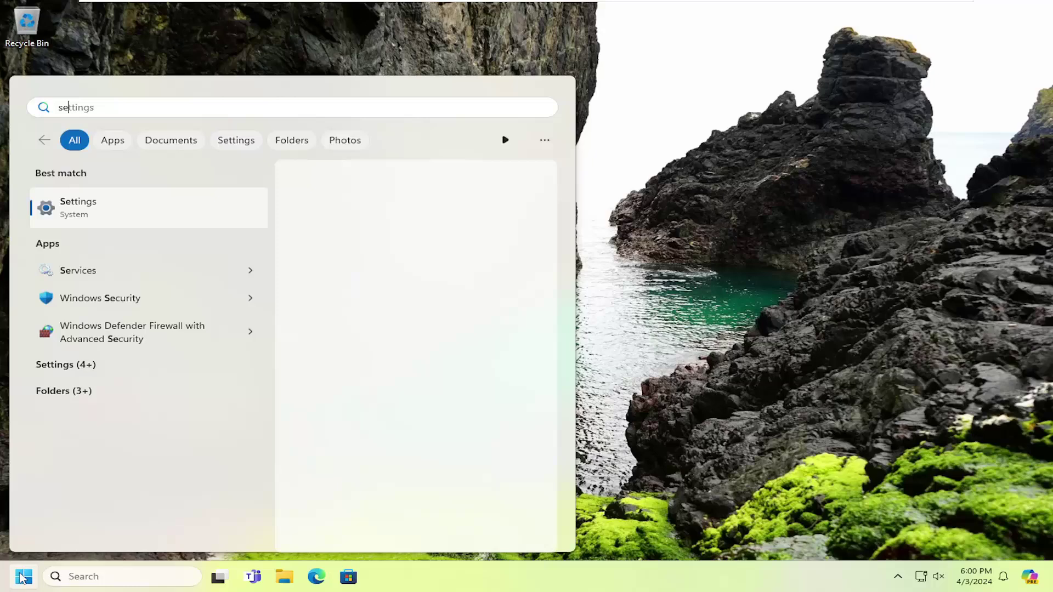
{"action": "type", "text": "rvices"}
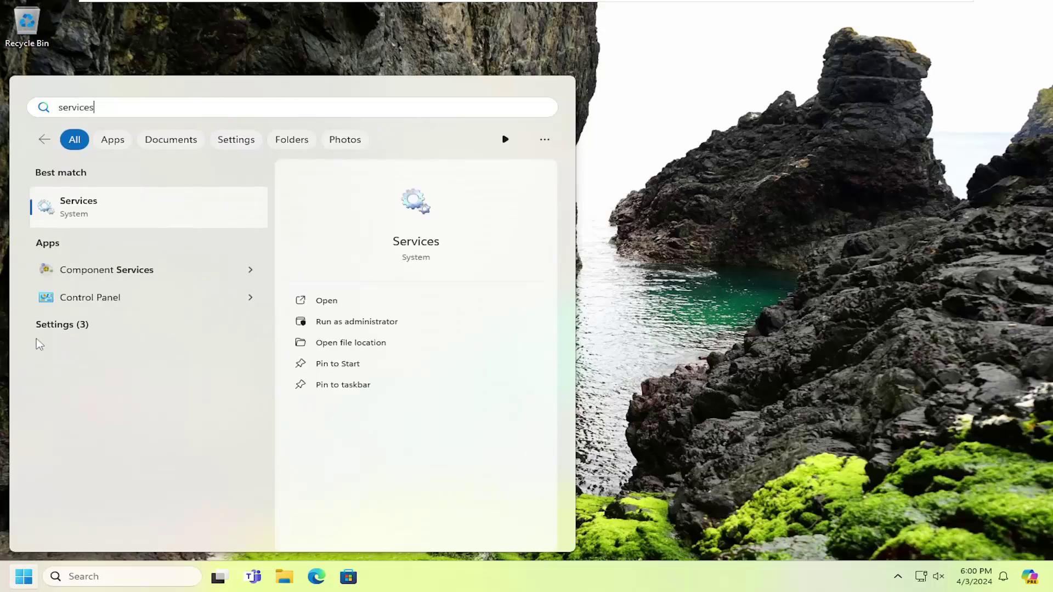
{"action": "left_click", "coordinate": [91, 207]}
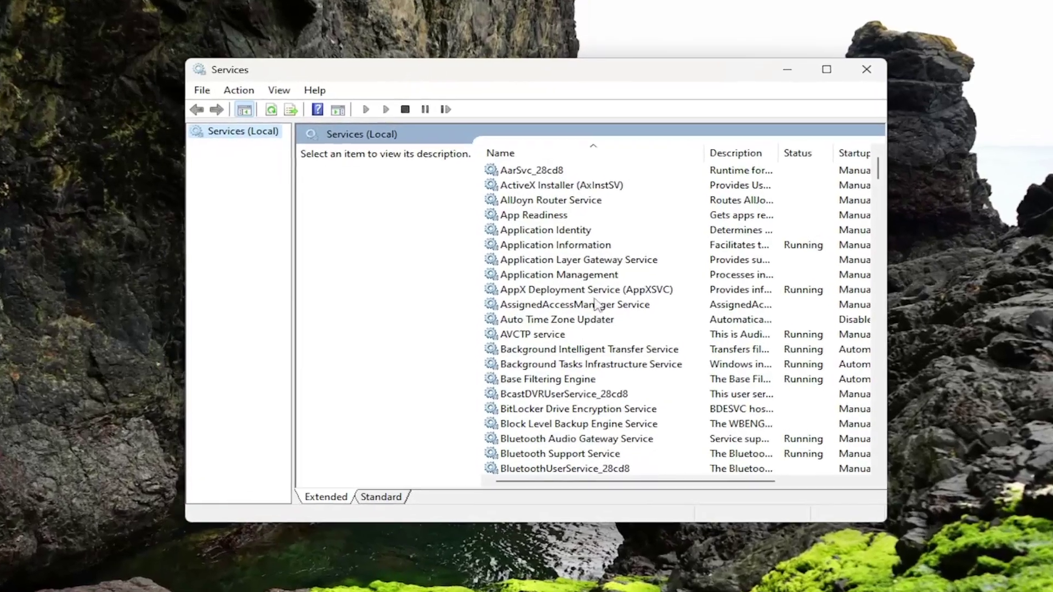
{"action": "scroll", "coordinate": [603, 334], "scroll_direction": "down", "scroll_amount": 3}
{"action": "scroll", "coordinate": [559, 359], "scroll_direction": "down", "scroll_amount": 10}
{"action": "scroll", "coordinate": [558, 359], "scroll_direction": "down", "scroll_amount": 4}
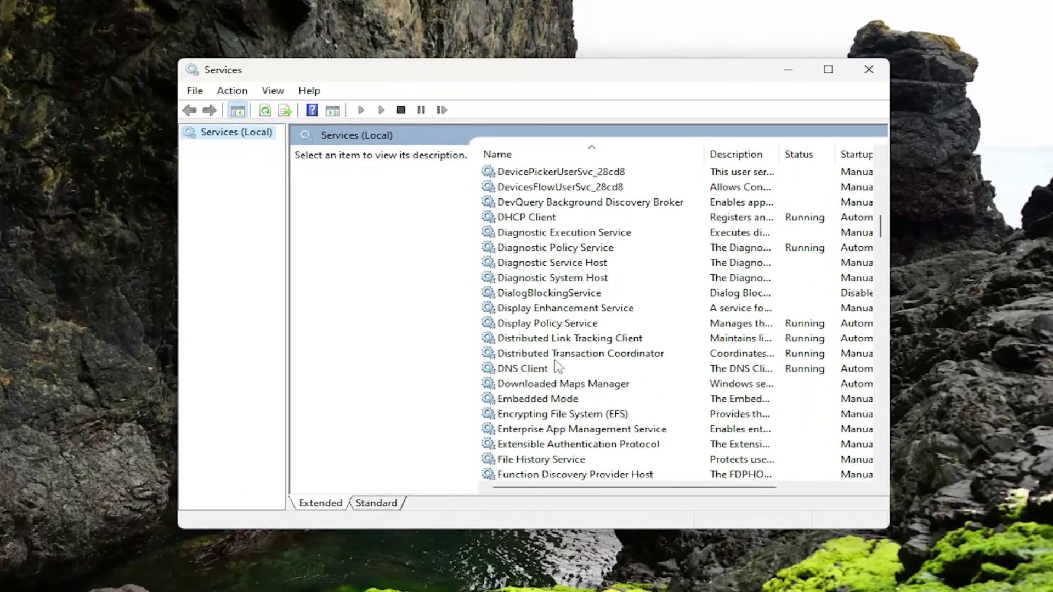
{"action": "scroll", "coordinate": [558, 359], "scroll_direction": "down", "scroll_amount": 2}
Step: Set File History Service startup to Automatic, start it, and confirm with OK
{"action": "left_click", "coordinate": [536, 371]}
{"action": "double_click", "coordinate": [536, 370]}
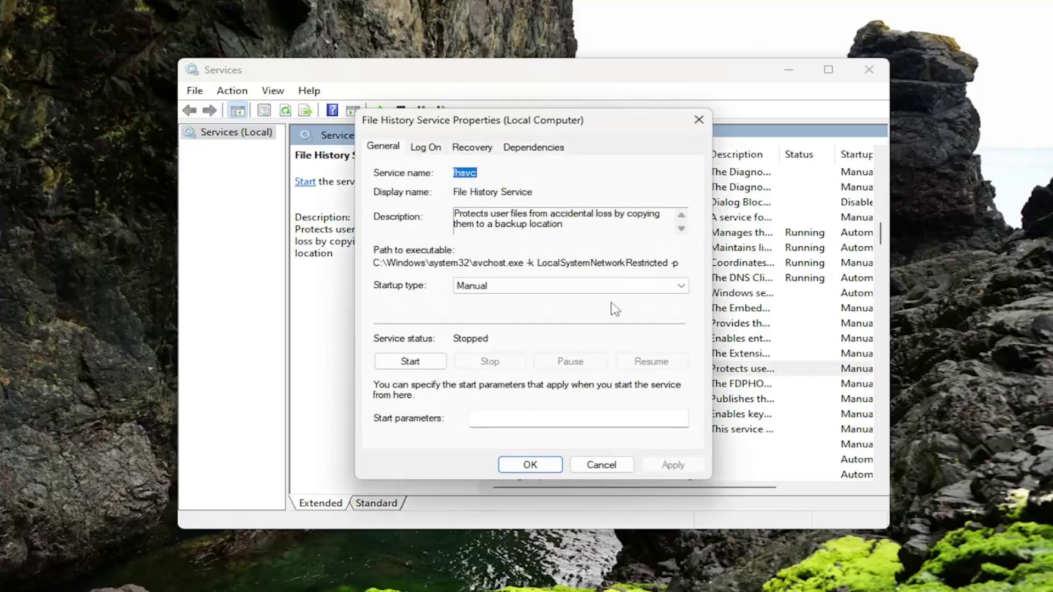
{"action": "left_click", "coordinate": [515, 289]}
{"action": "left_click", "coordinate": [498, 310]}
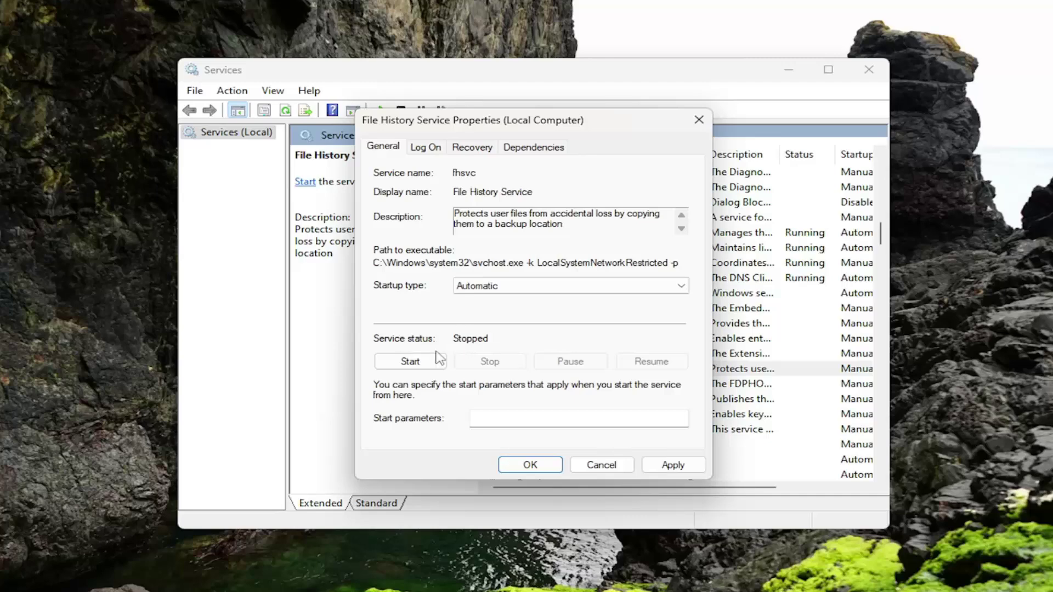
{"action": "left_click", "coordinate": [411, 361]}
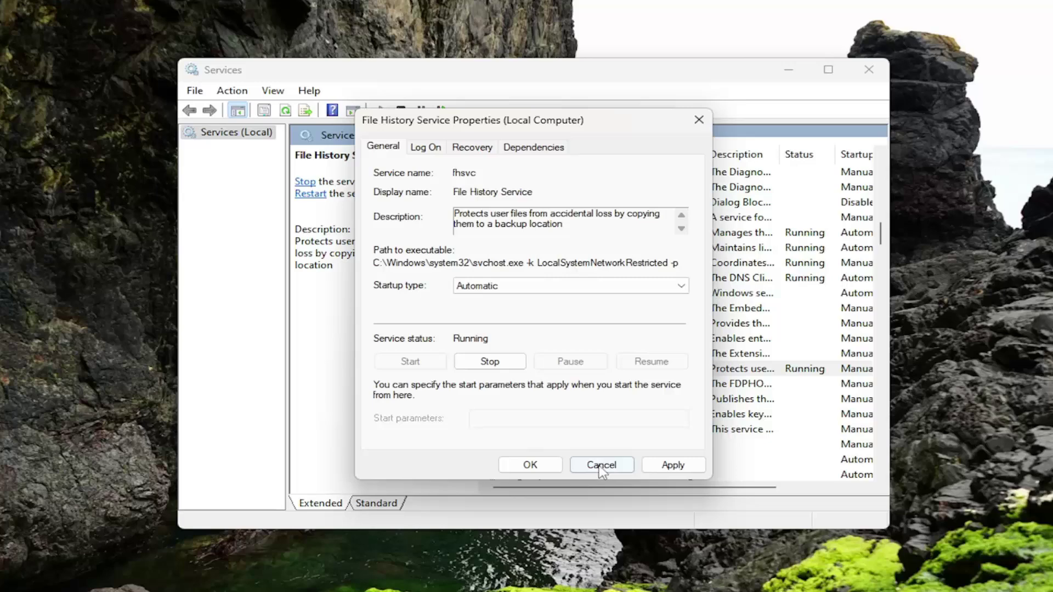
{"action": "left_click", "coordinate": [530, 465]}
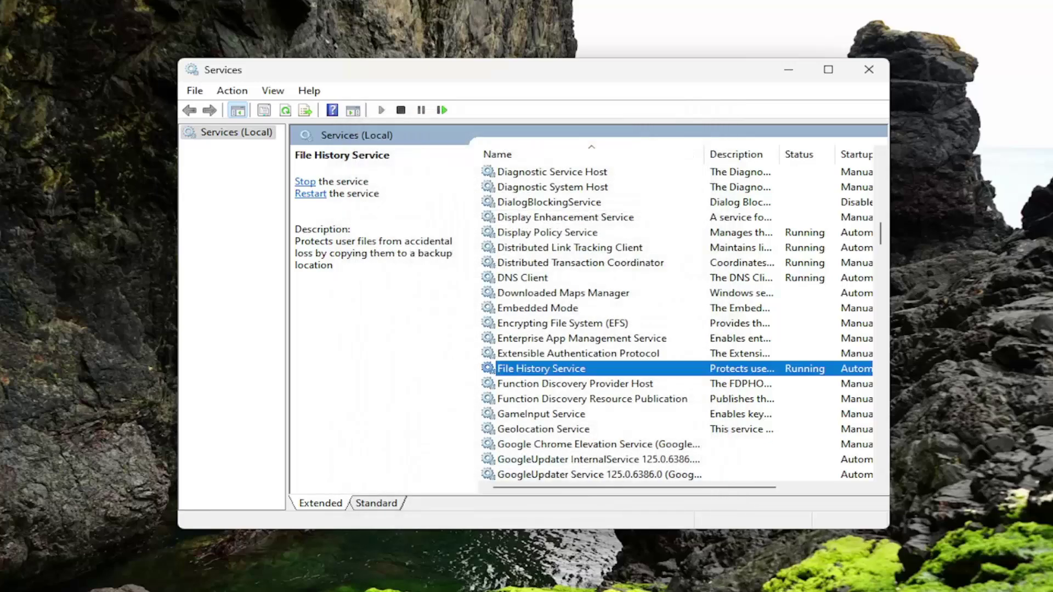
Step: Open the Windows Search service properties and keep Automatic (Delayed Start) startup
{"action": "left_click", "coordinate": [556, 401]}
{"action": "left_click_drag", "start_coordinate": [880, 236], "coordinate": [881, 439]}
{"action": "left_click", "coordinate": [540, 370]}
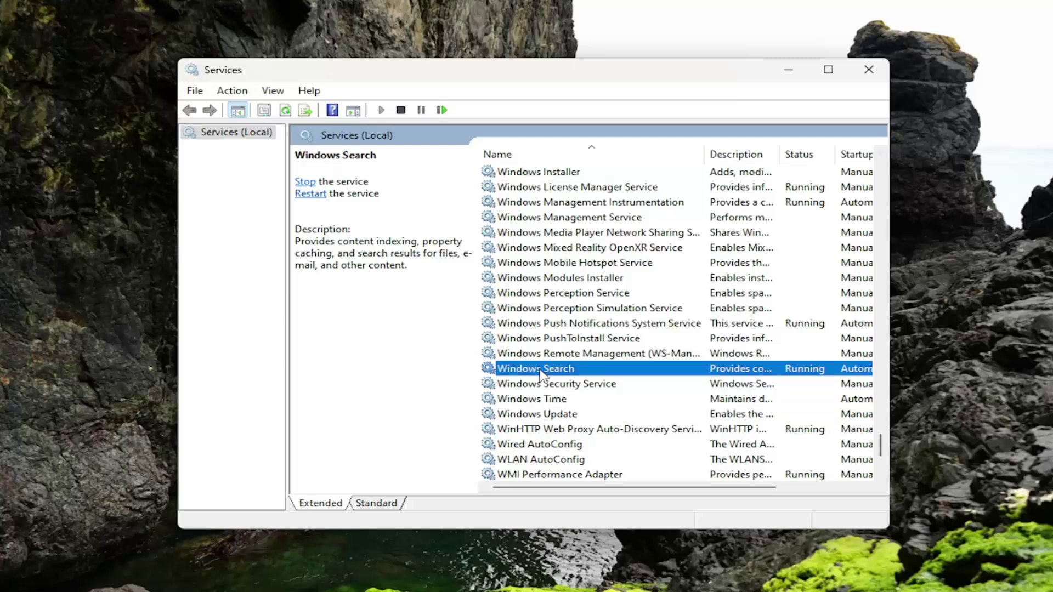
{"action": "double_click", "coordinate": [521, 371]}
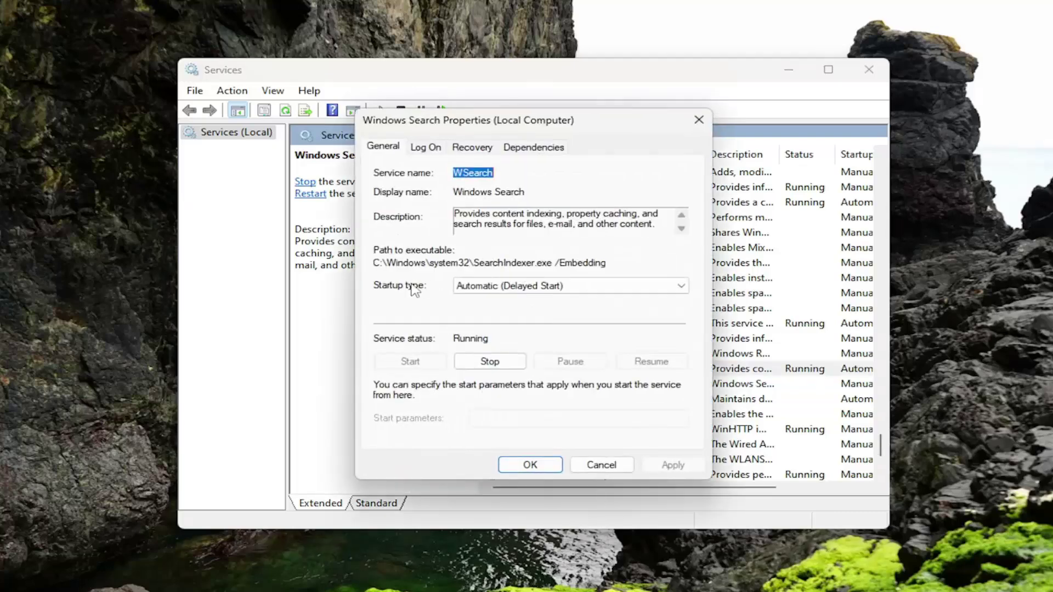
{"action": "left_click", "coordinate": [497, 288]}
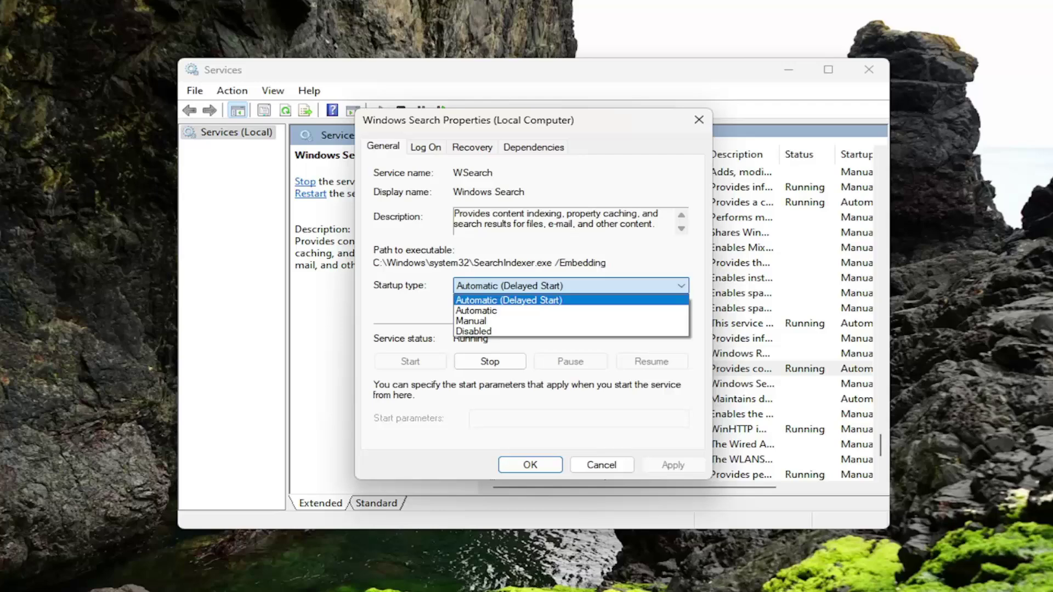
{"action": "left_click", "coordinate": [460, 426]}
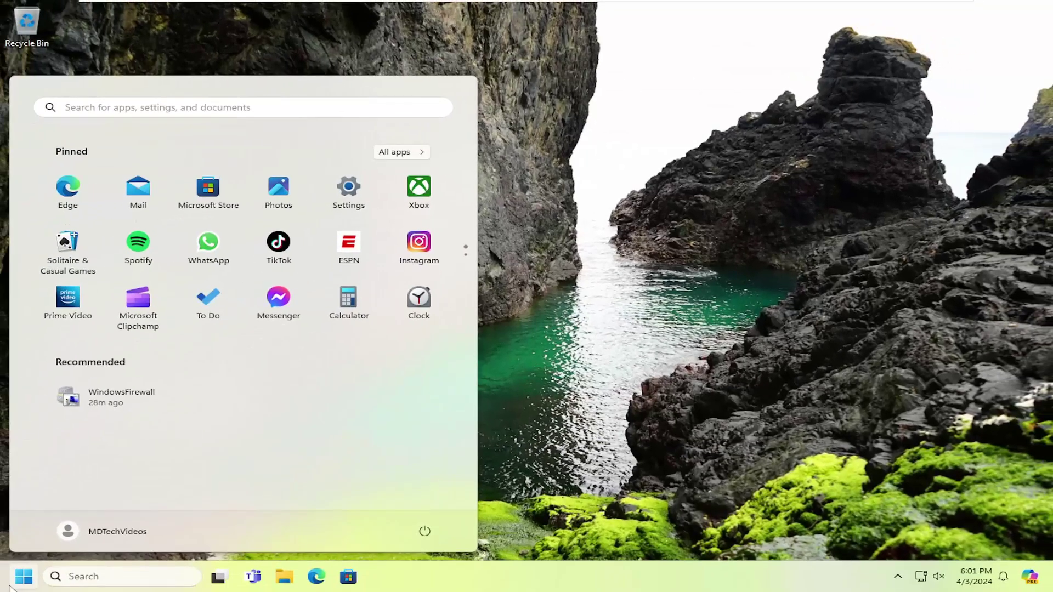
Step: Search 'cmd' and launch Command Prompt as administrator, approving the UAC prompt
{"action": "type", "text": "cmd"}
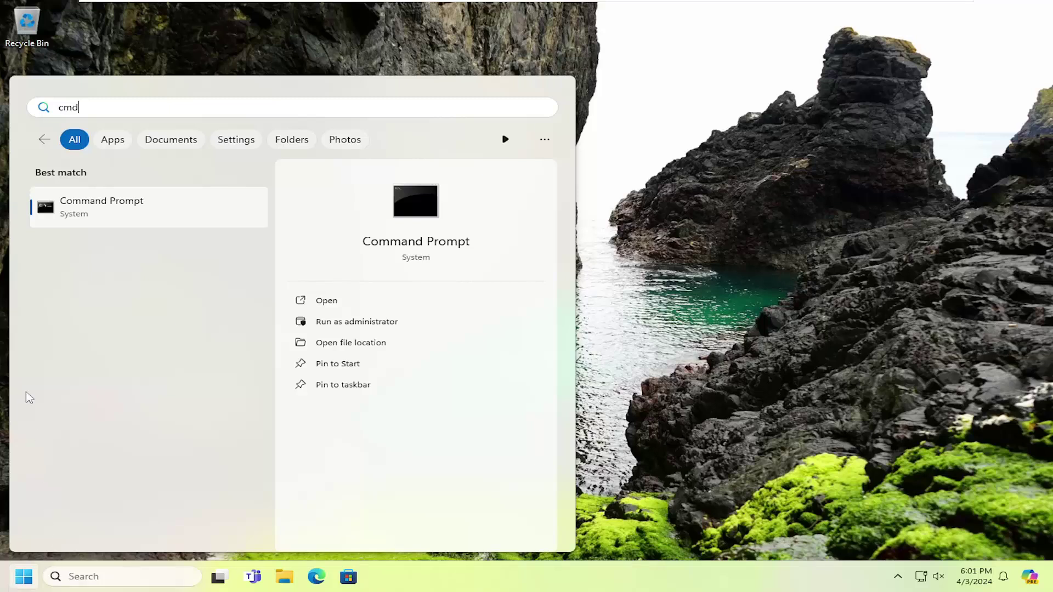
{"action": "right_click", "coordinate": [105, 212]}
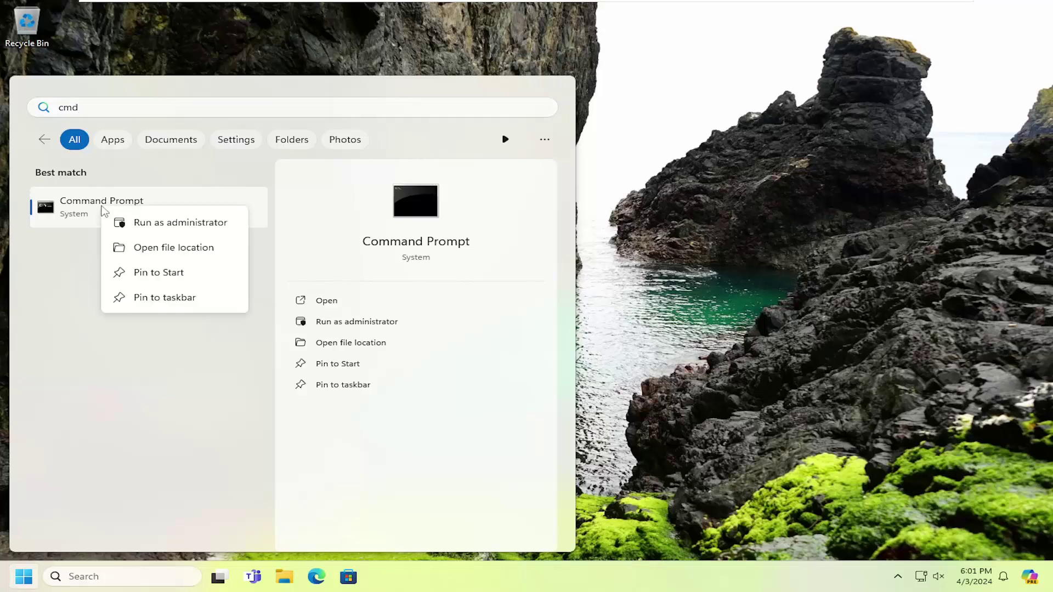
{"action": "left_click", "coordinate": [174, 223]}
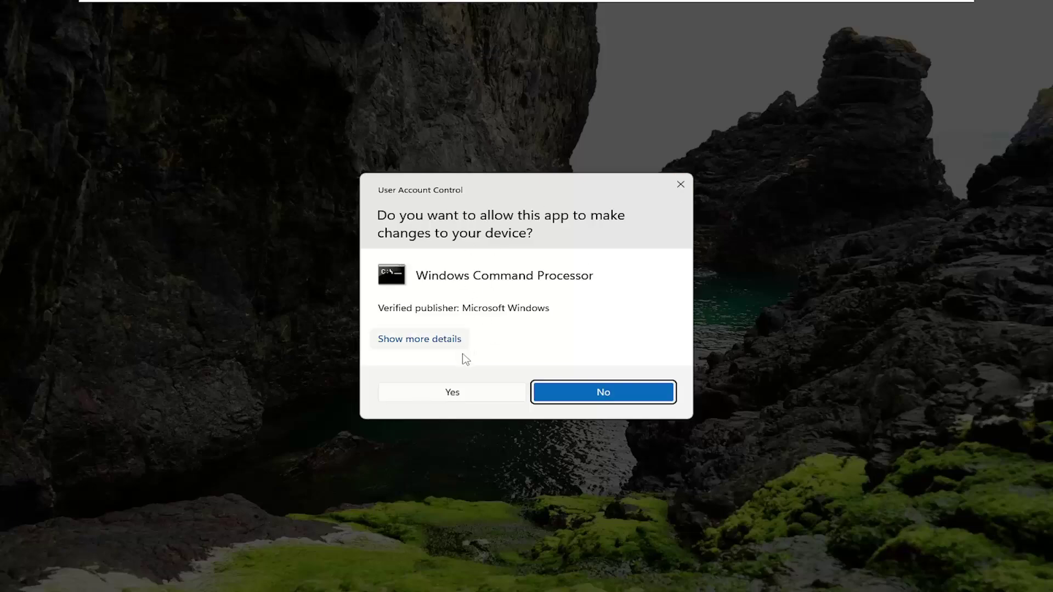
{"action": "left_click", "coordinate": [456, 394]}
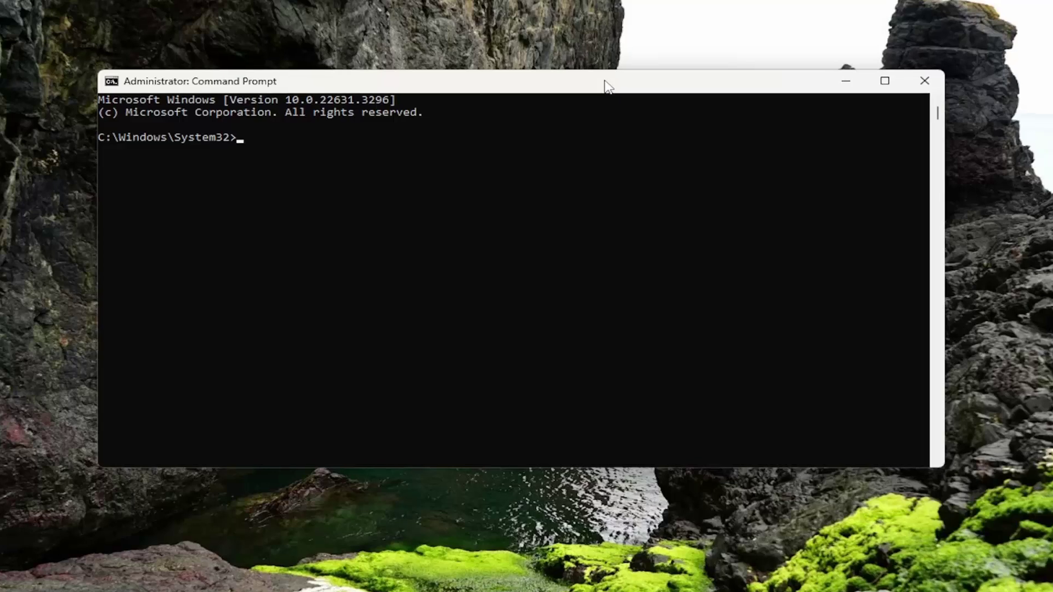
Step: Run sfc /scannow to check system files for integrity violations
{"action": "type", "text": "sfc"}
{"action": "type", "text": " /scan"}
{"action": "type", "text": "now"}
{"action": "key", "text": "Return"}
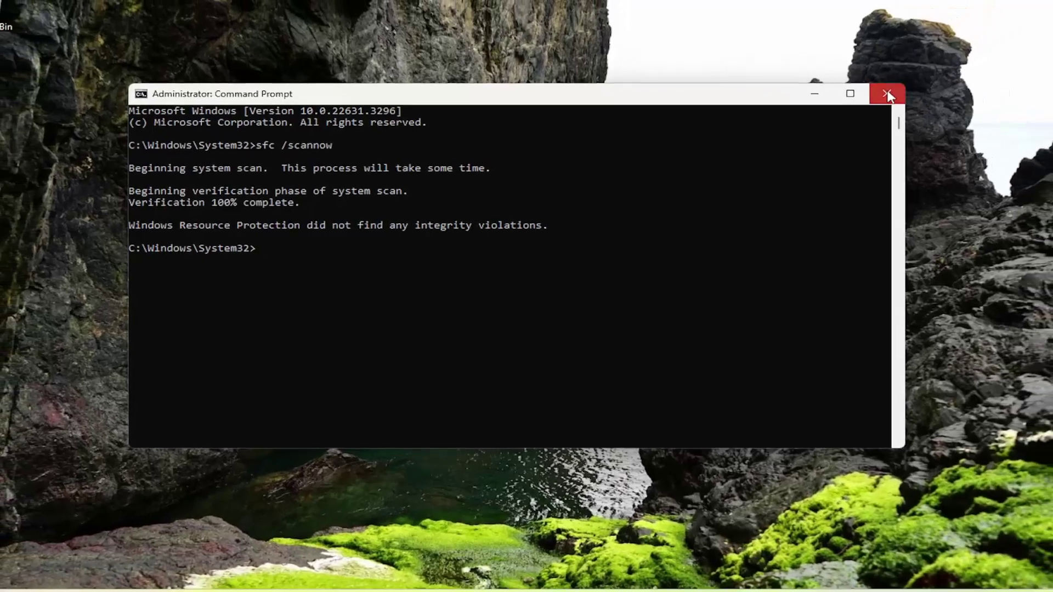
{"action": "left_click", "coordinate": [925, 81]}
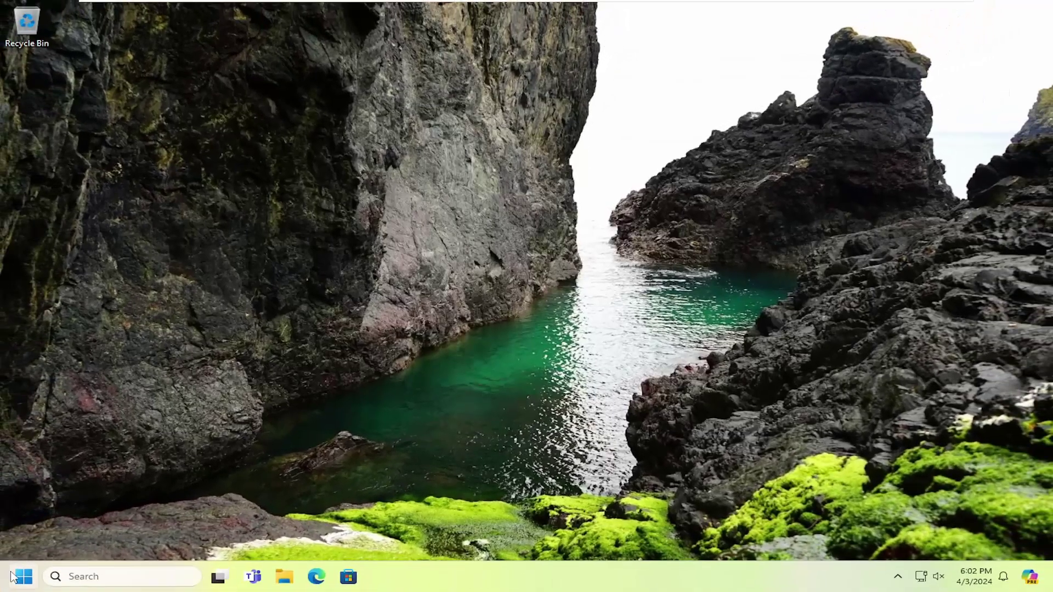